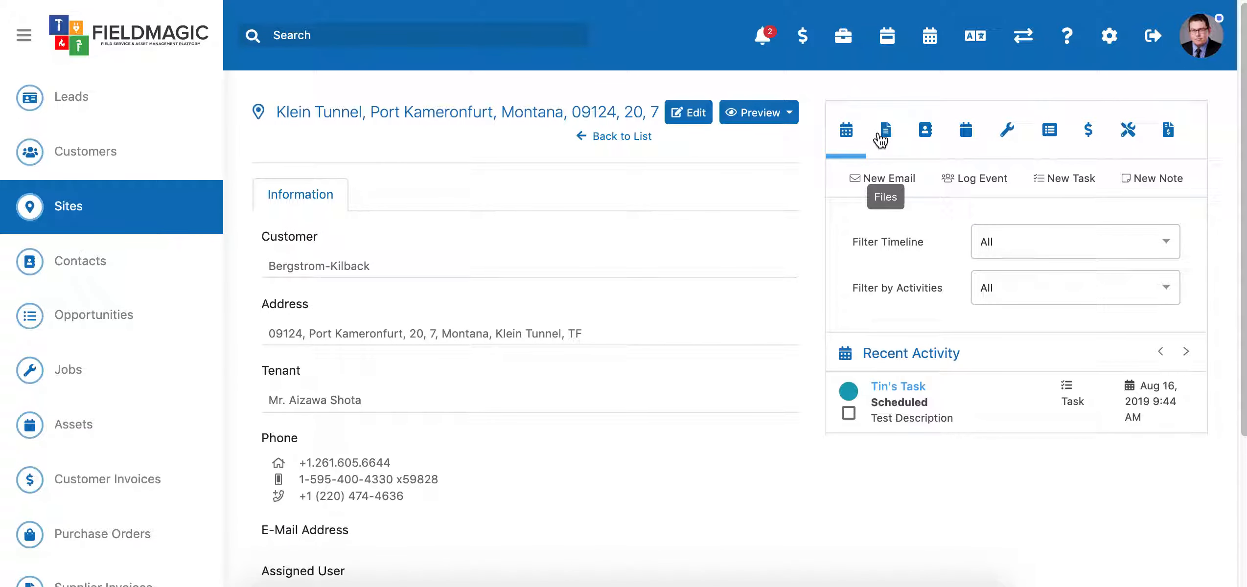
Start a new recurring invoice for the Klein Tunnel site and enable automatic invoicing.
click(1170, 135)
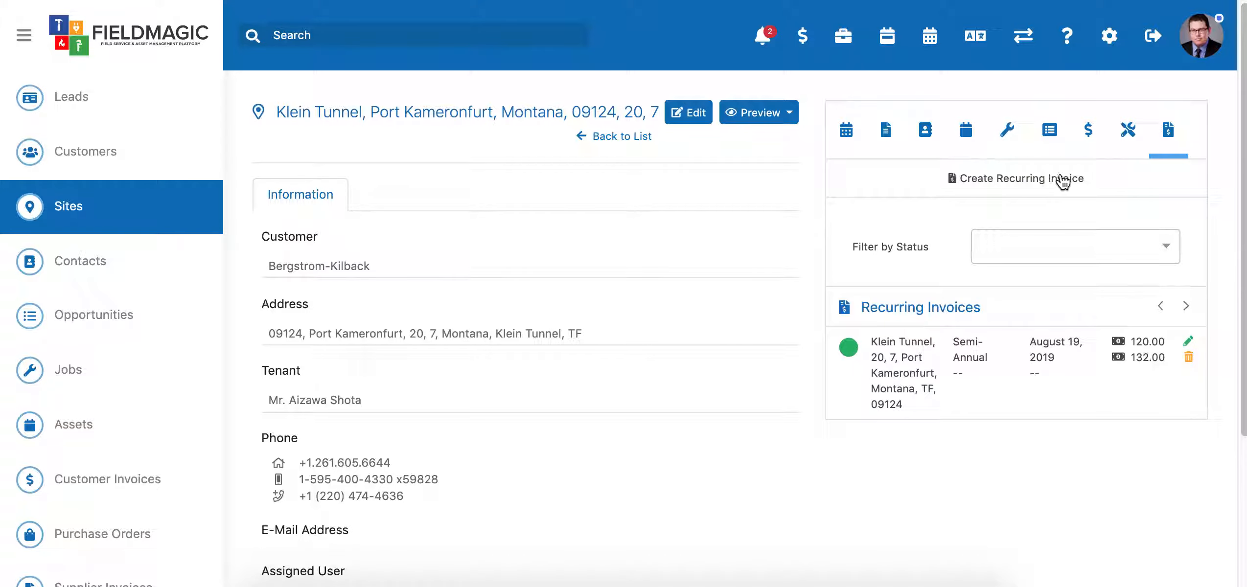
click(1021, 181)
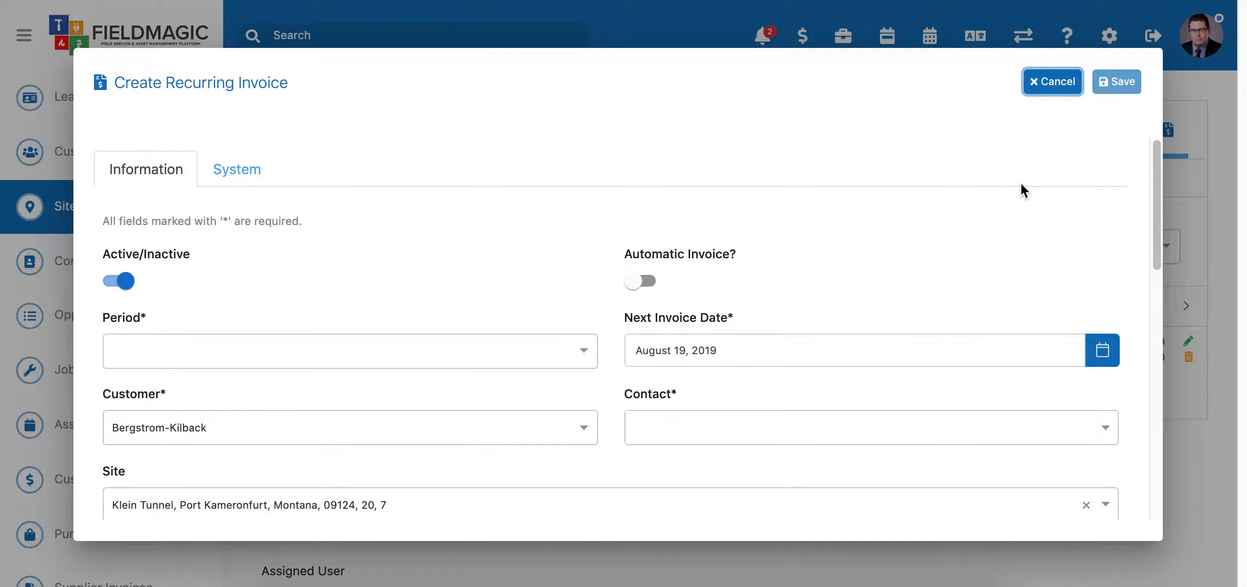
scroll(1007, 228, down, 3)
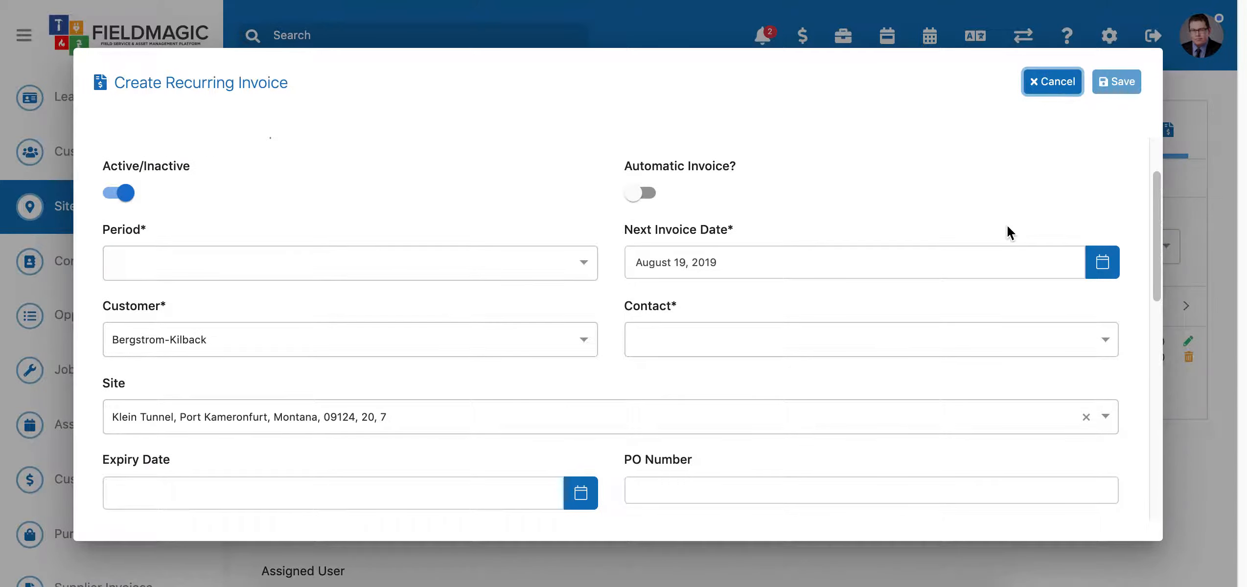
scroll(1007, 227, up, 3)
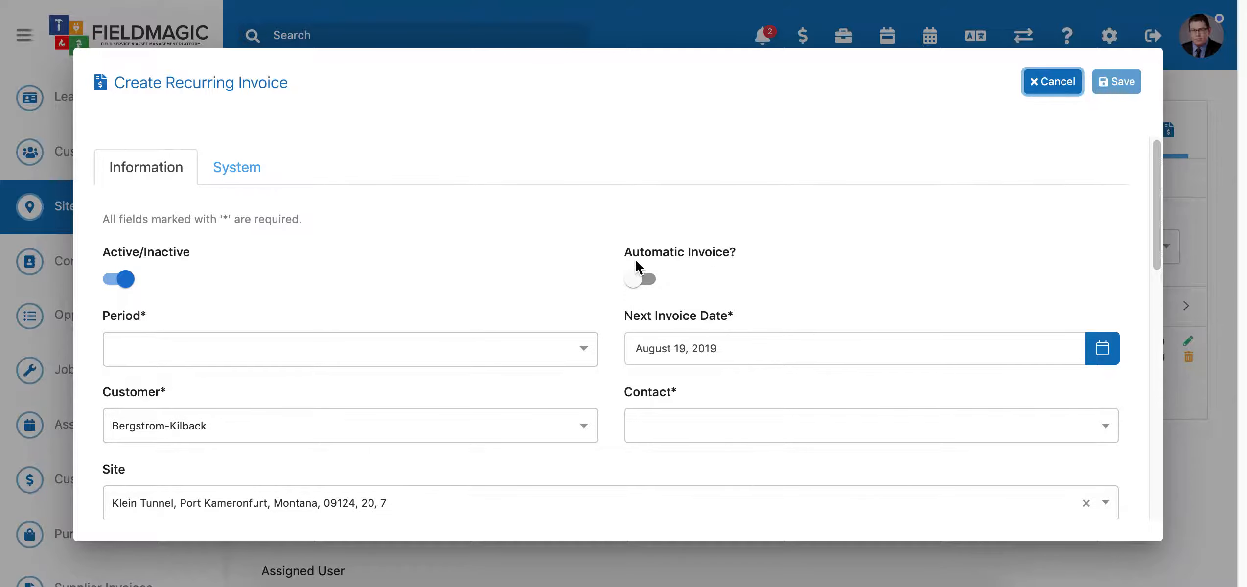
click(645, 279)
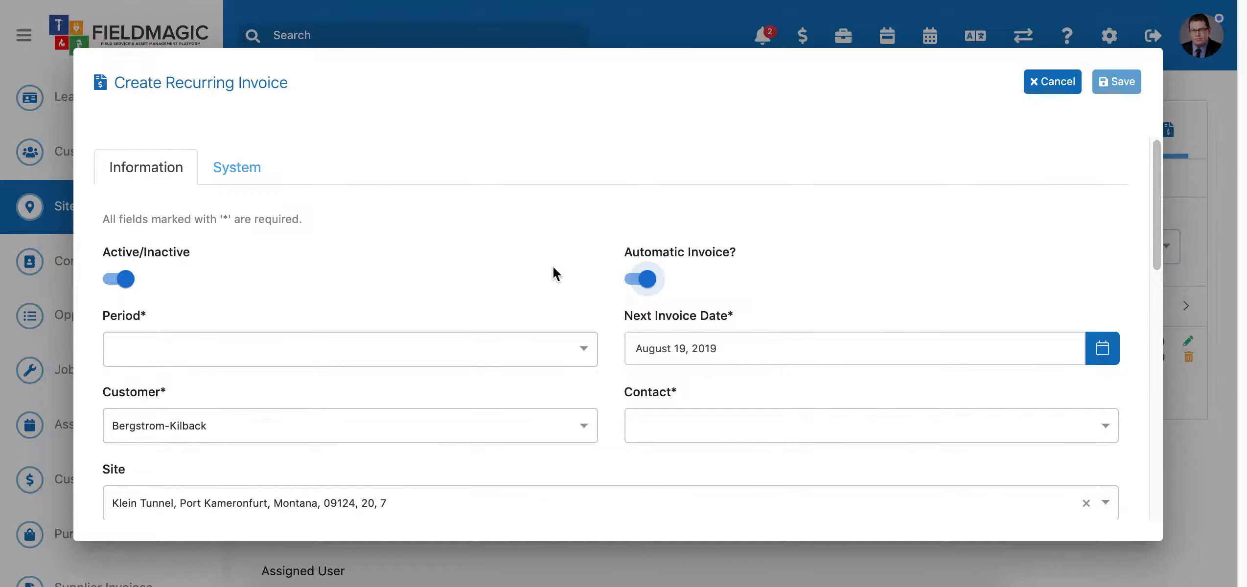
Set the recurring invoice's period to Monthly and its next invoice date to August 21, 2019.
scroll(553, 268, down, 4)
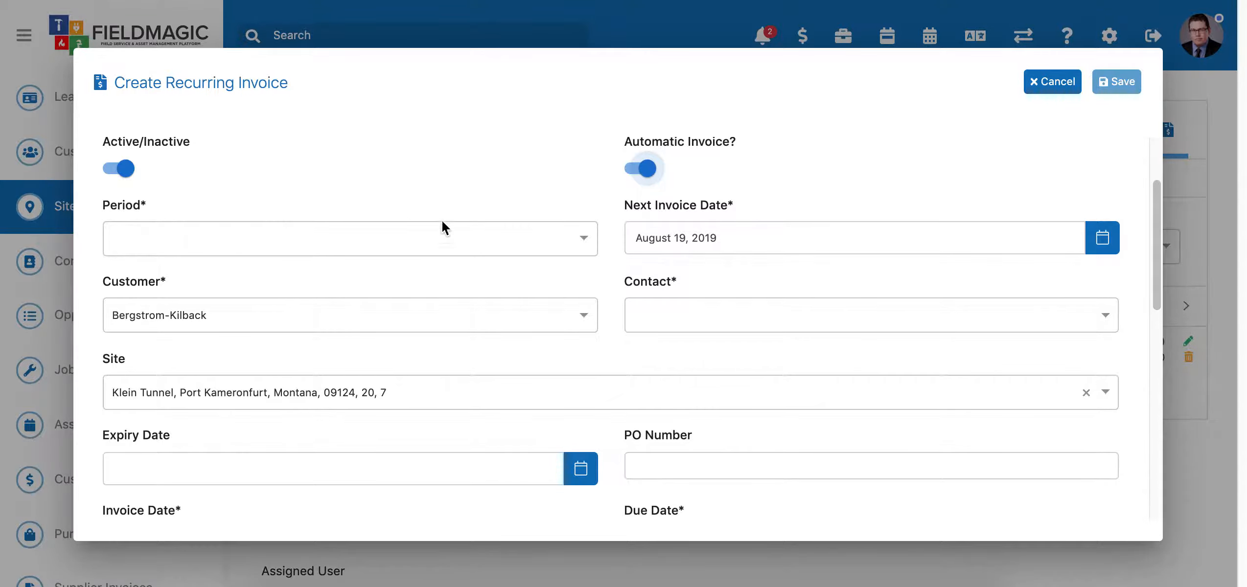
click(582, 239)
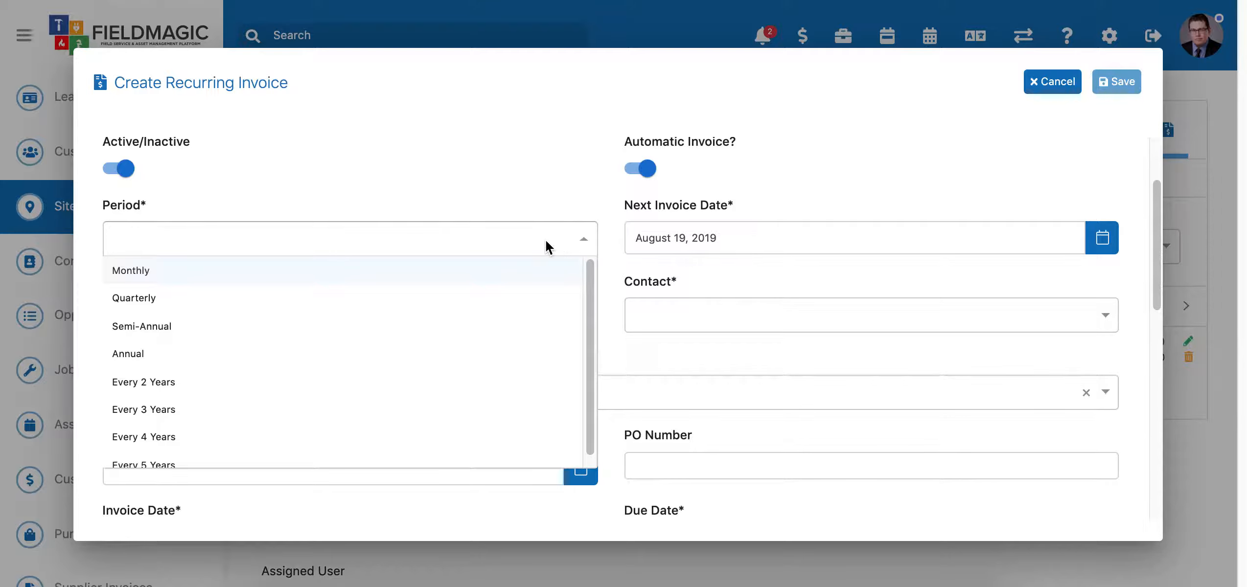
click(154, 272)
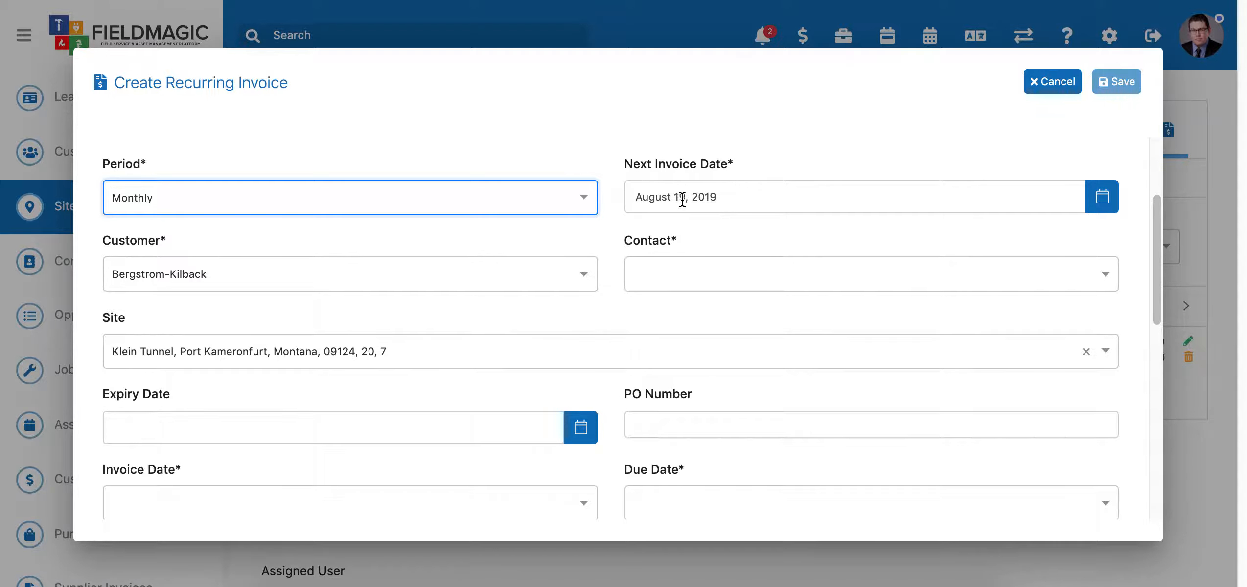
click(1108, 209)
click(767, 415)
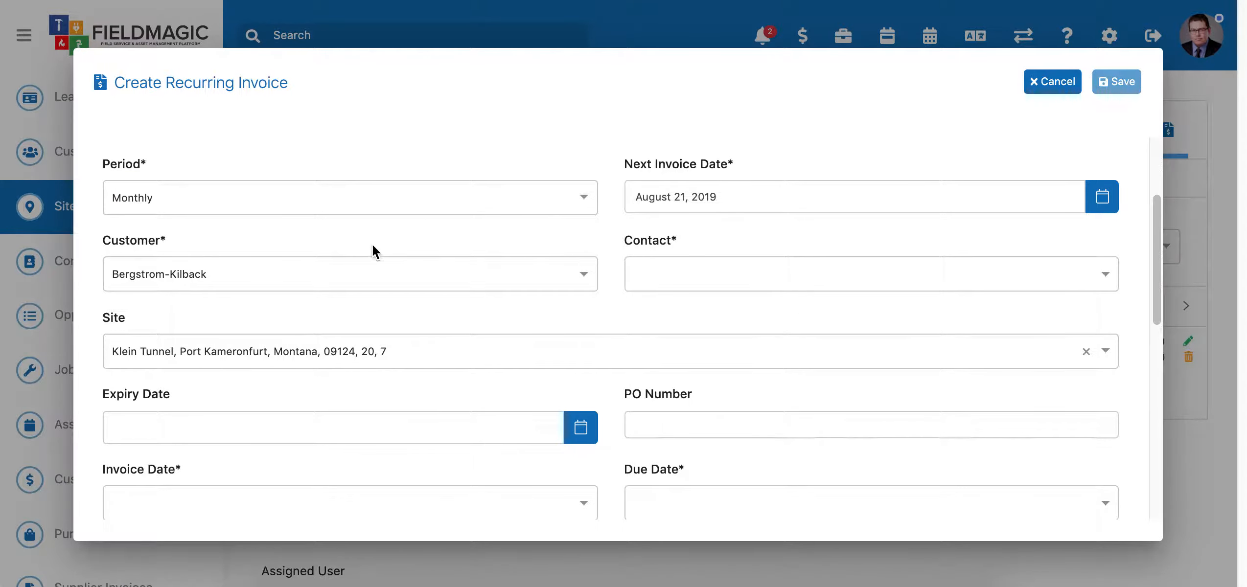
Choose the first listed contact for the invoice and enter the PO number.
click(711, 265)
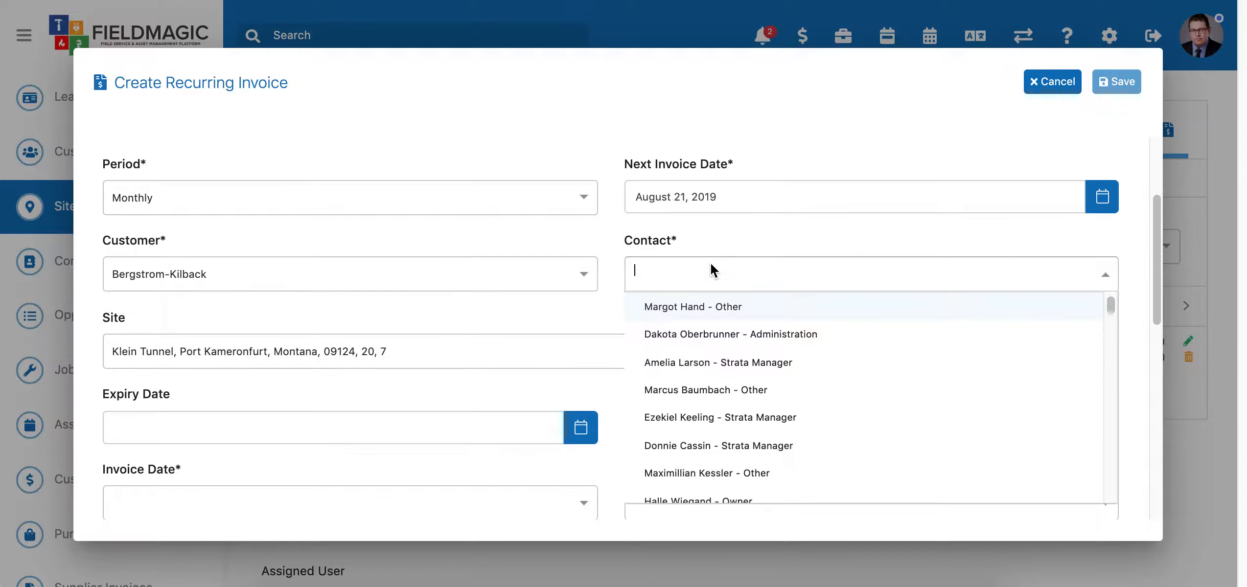
click(709, 311)
scroll(585, 312, down, 3)
scroll(584, 312, down, 1)
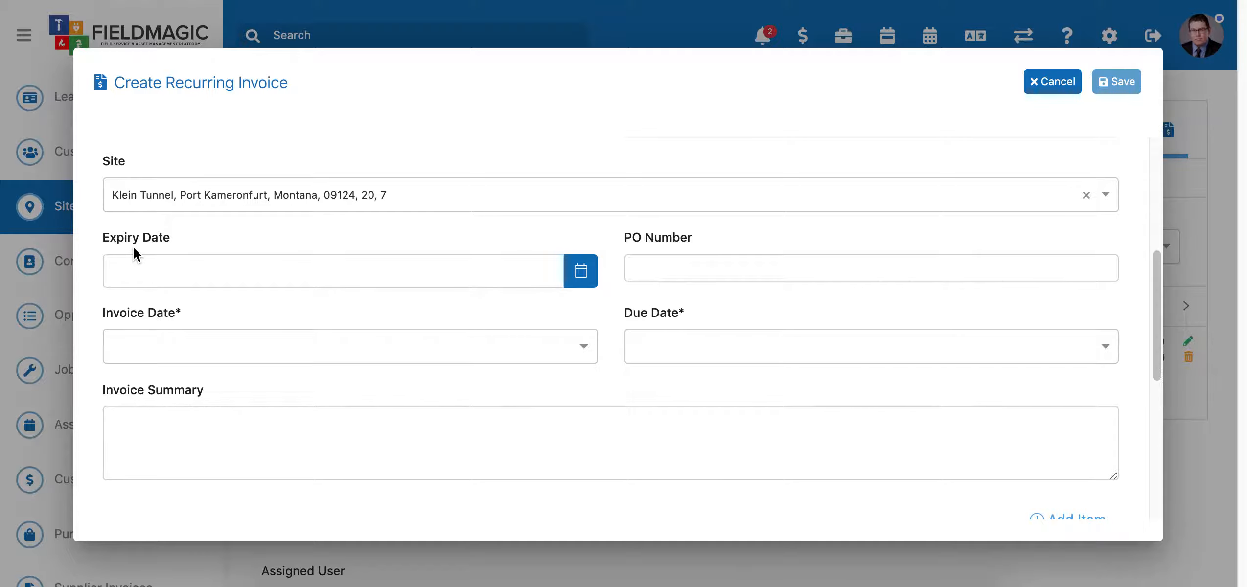
click(680, 273)
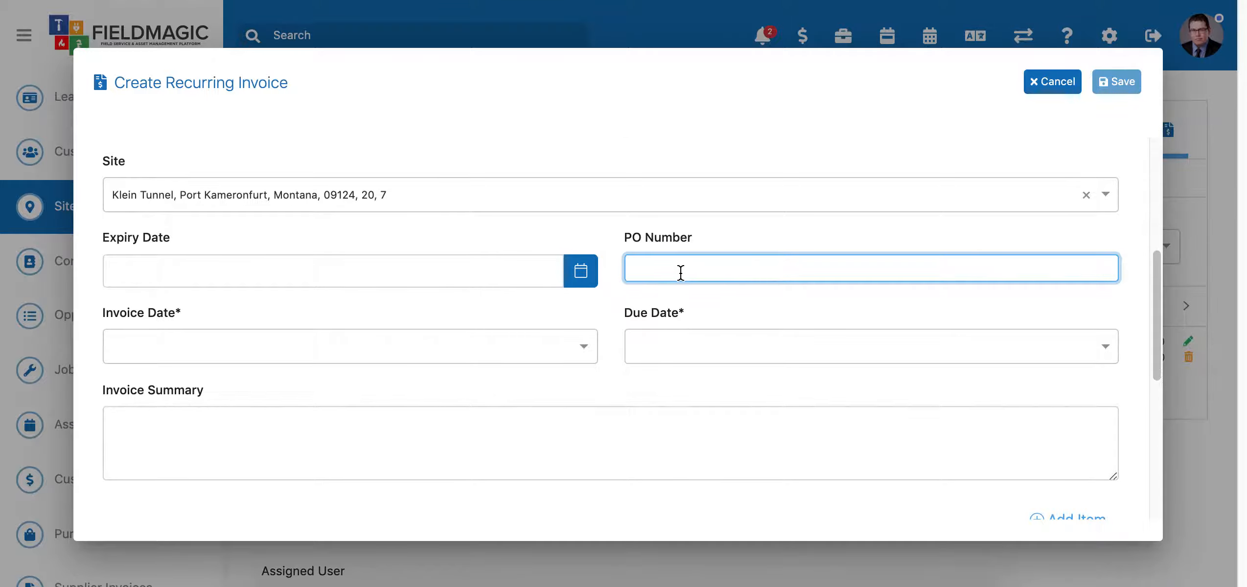
text(87910)
Set the invoice date to 7 Days and the due date to 14 Days.
scroll(293, 293, down, 1)
click(538, 306)
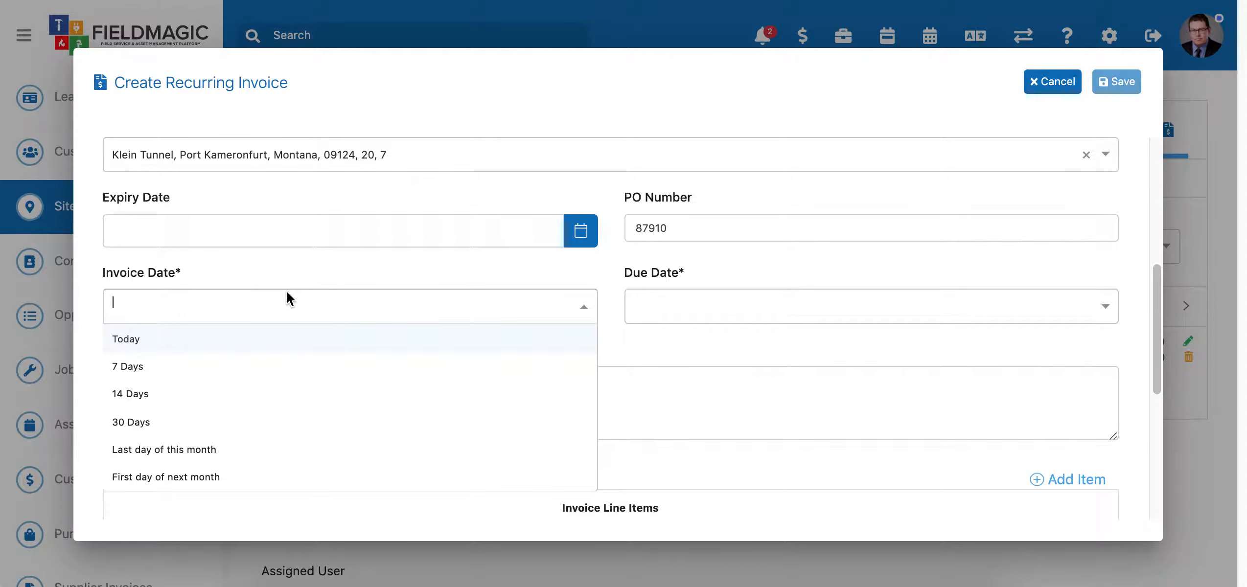
click(159, 367)
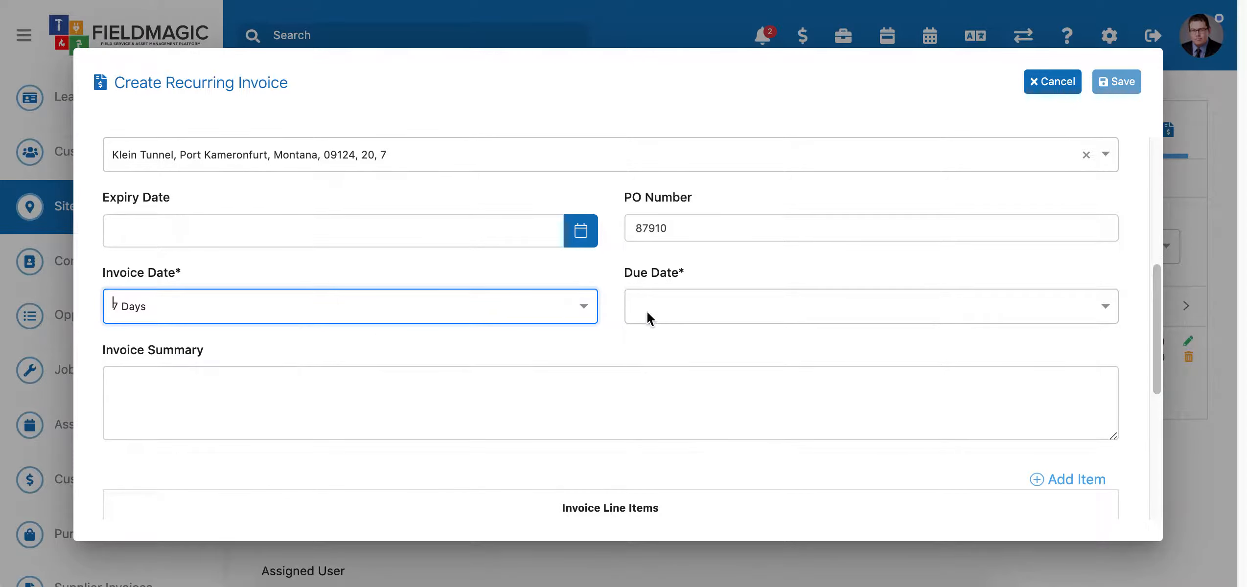
click(703, 308)
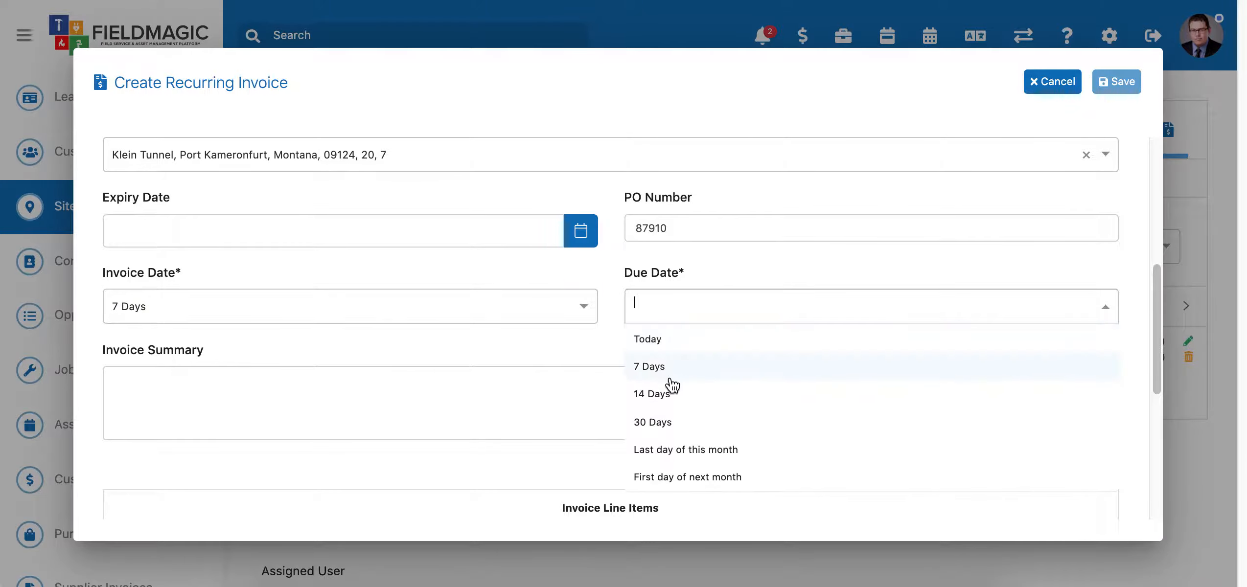
click(667, 401)
Enter "Monthly Service Invoice" as the invoice summary.
scroll(593, 424, down, 2)
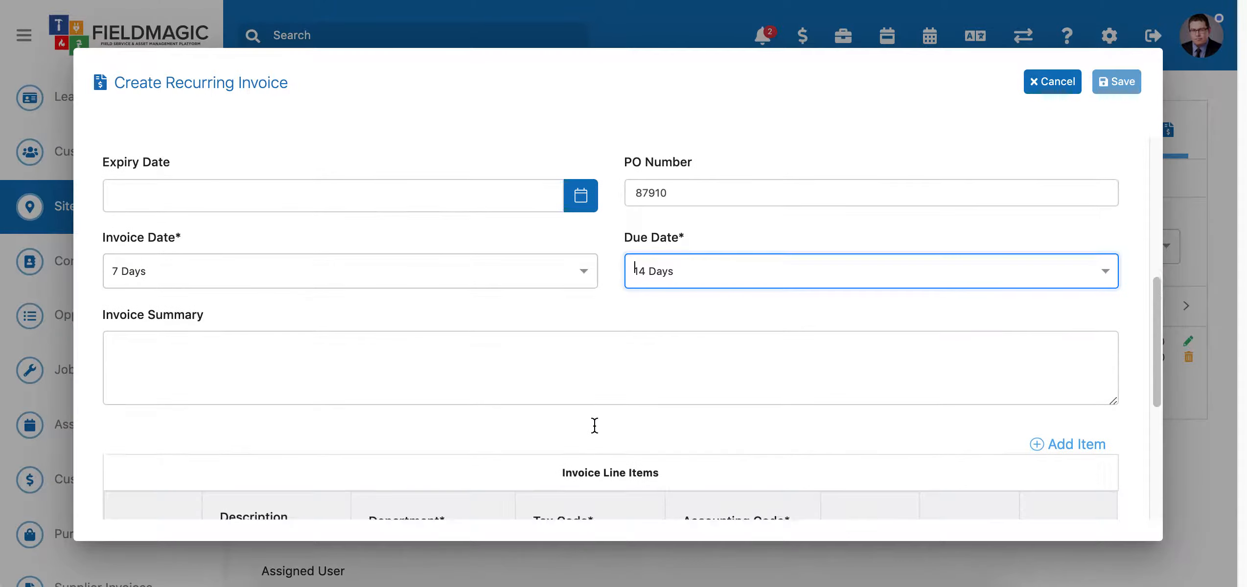
scroll(572, 431, down, 2)
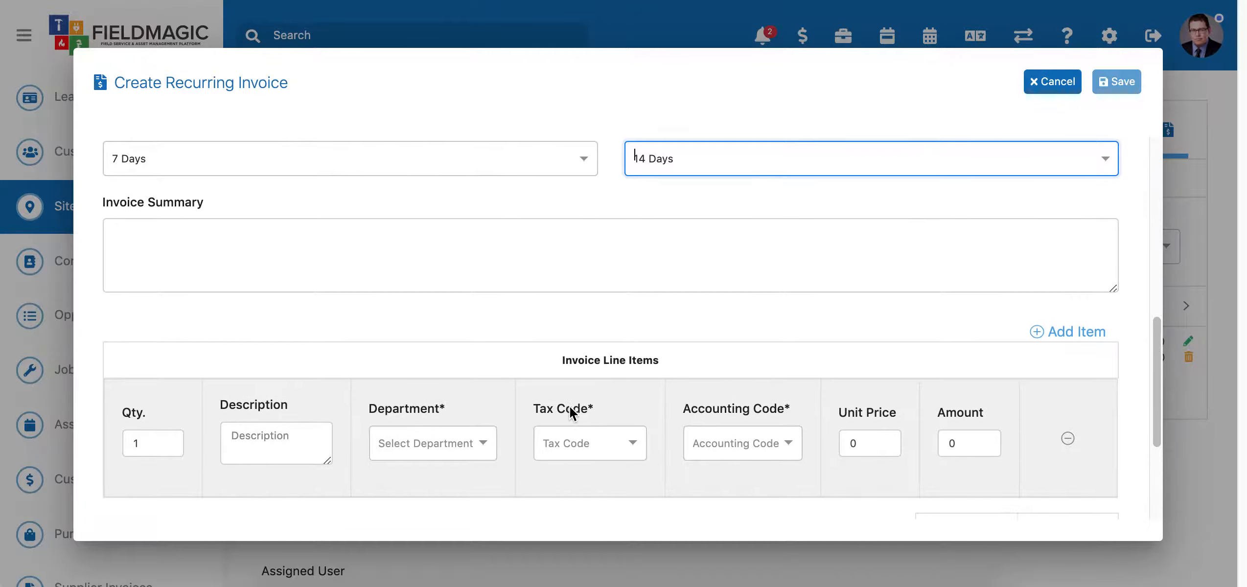
click(165, 223)
text(Monthly Service Invoice)
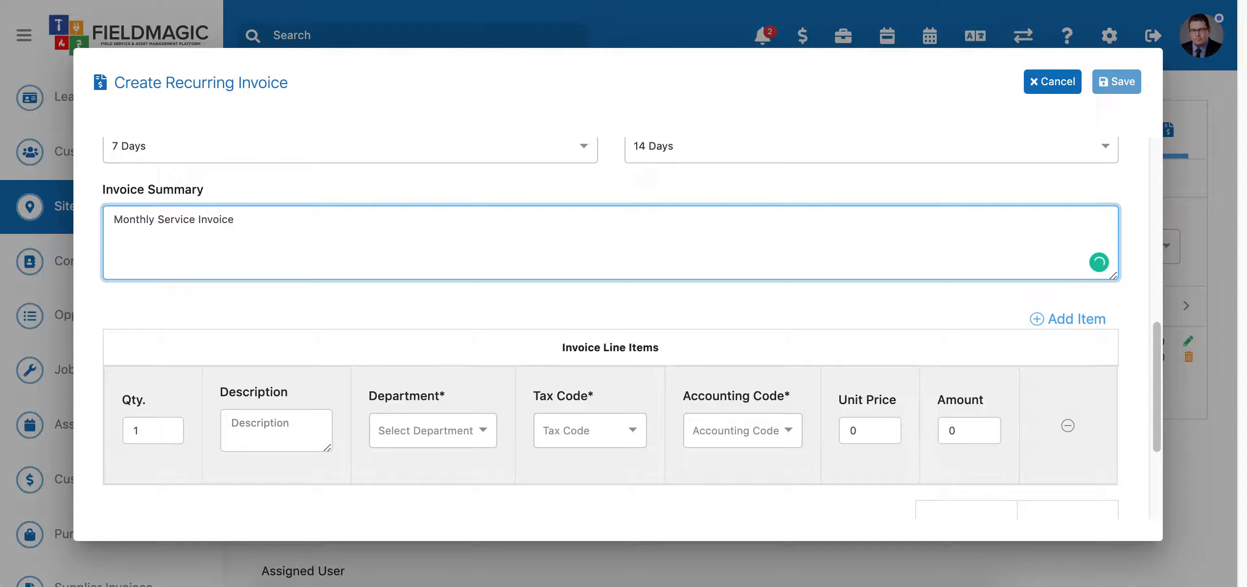
Copy the invoice summary text into the description of the first invoice line item.
scroll(278, 309, down, 1)
triple_click(220, 195)
triple_click(220, 194)
key(super+c)
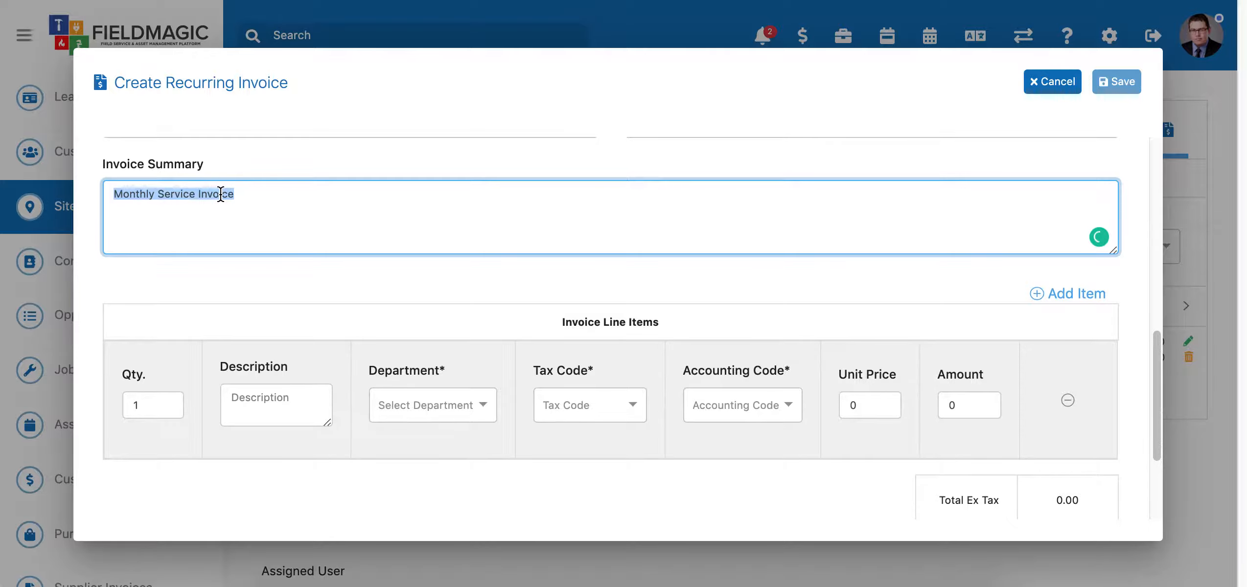
click(269, 409)
key(super+v)
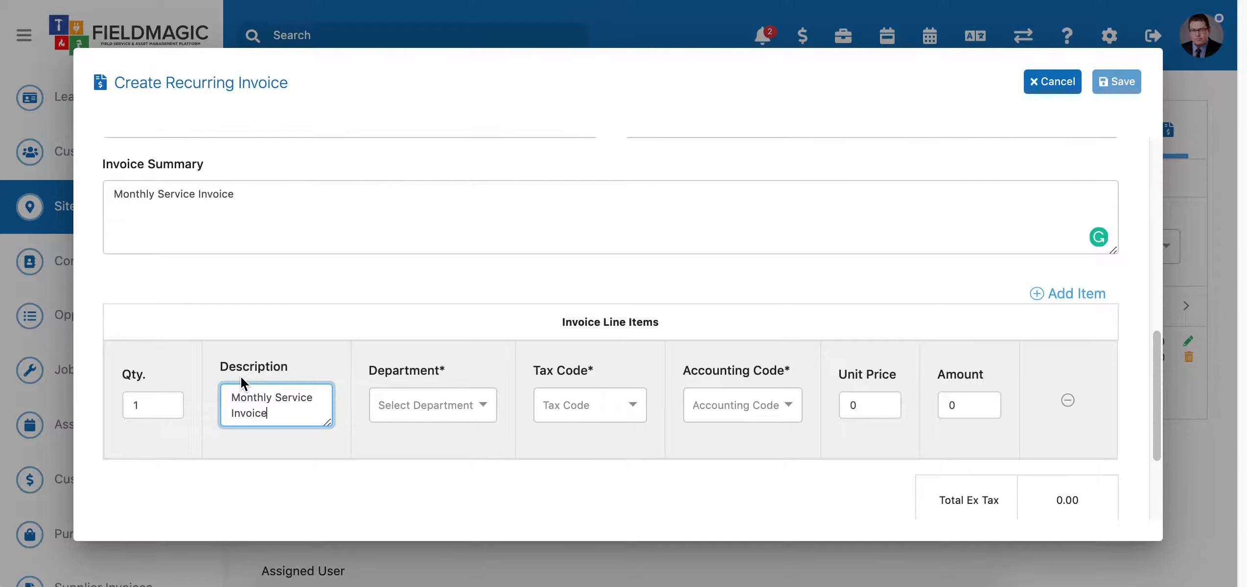
Assign the line item to the Contracts department with the GST on Income tax code.
click(480, 418)
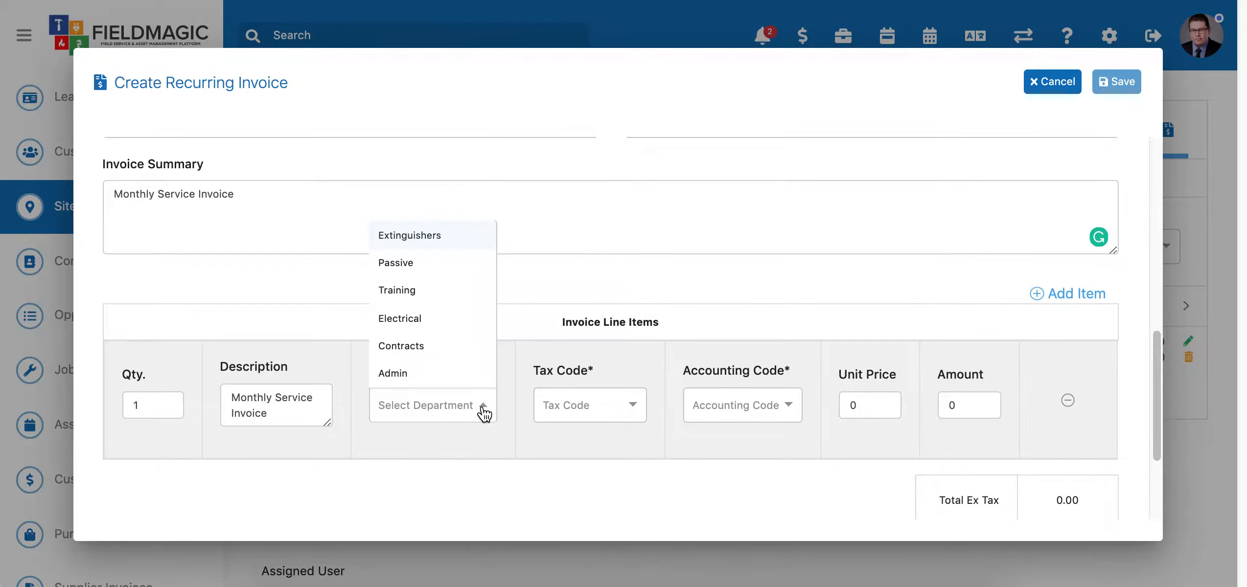
click(416, 346)
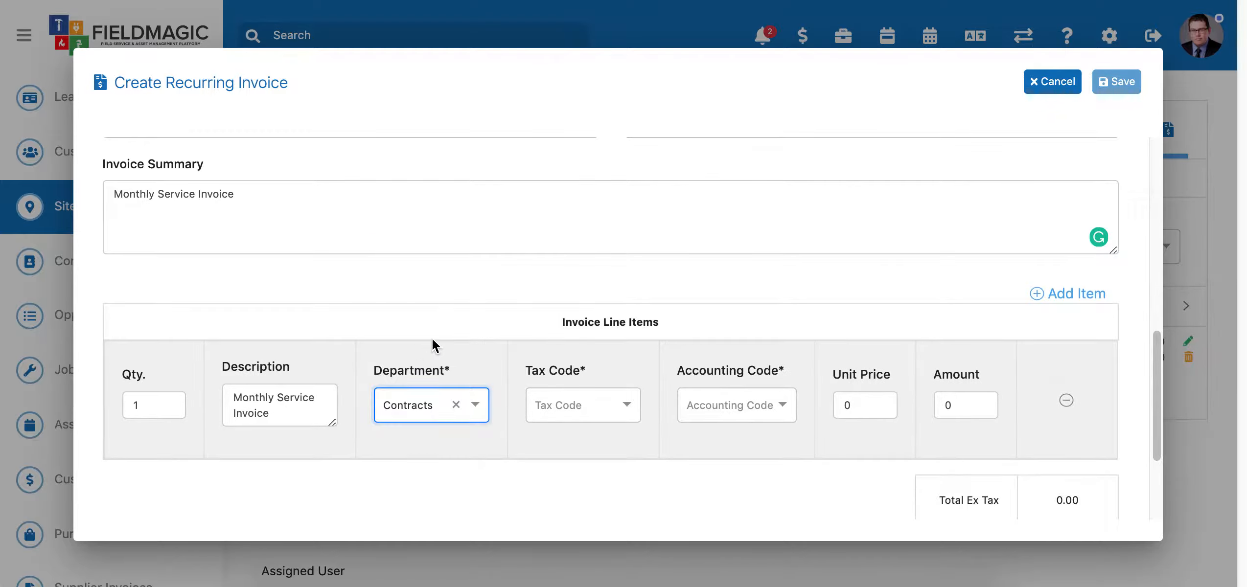
click(627, 409)
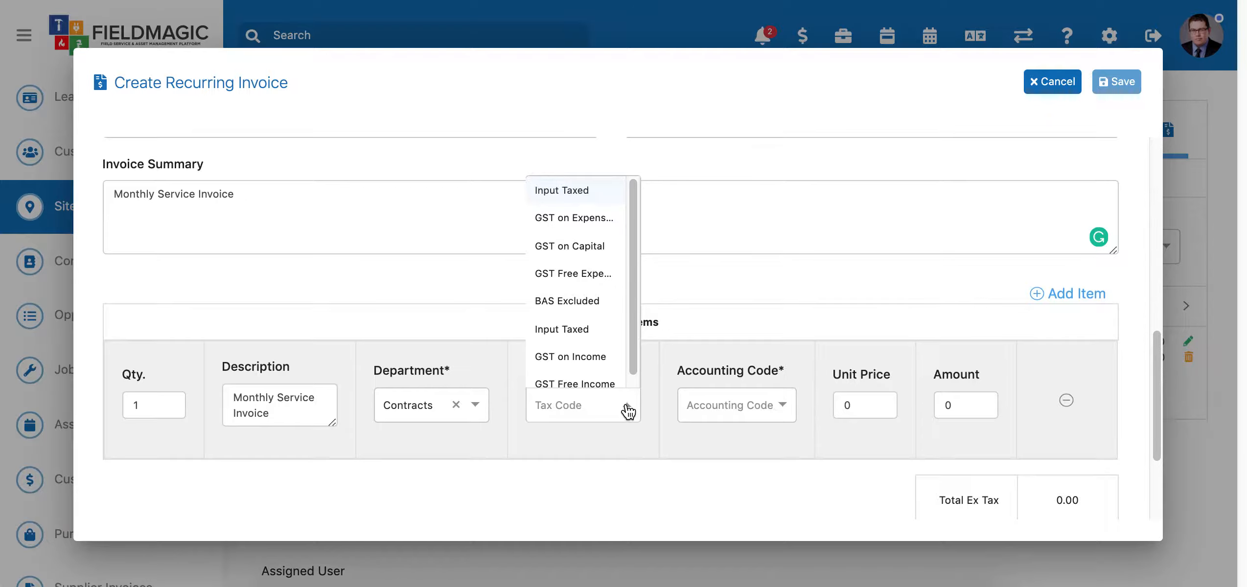
click(571, 357)
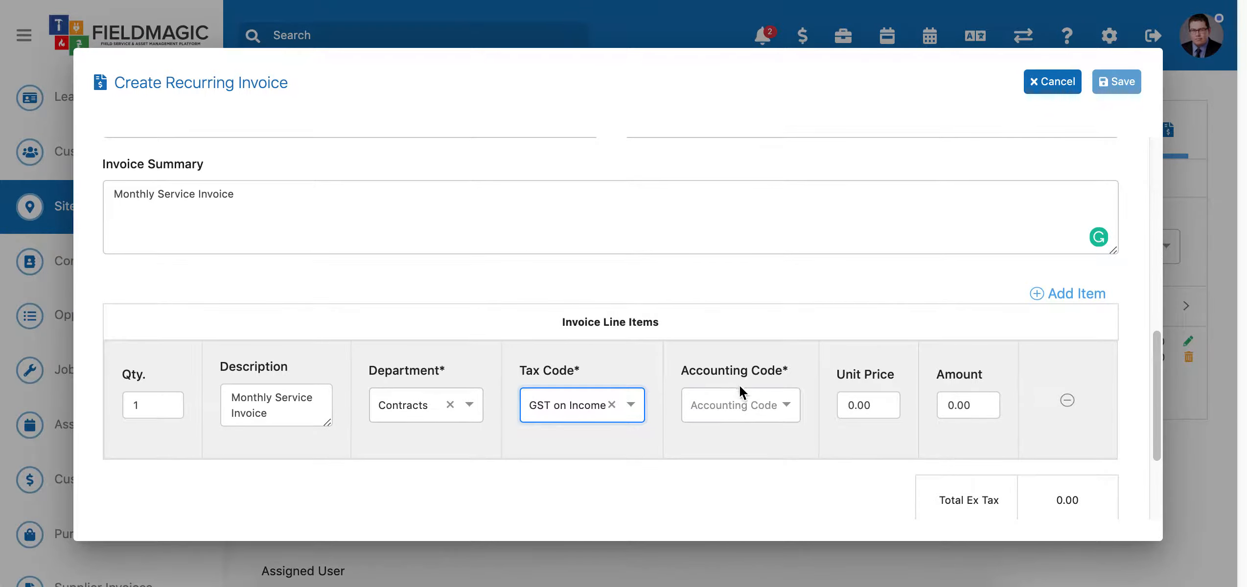
Set the line item's accounting code to Accounts Receivable.
click(786, 413)
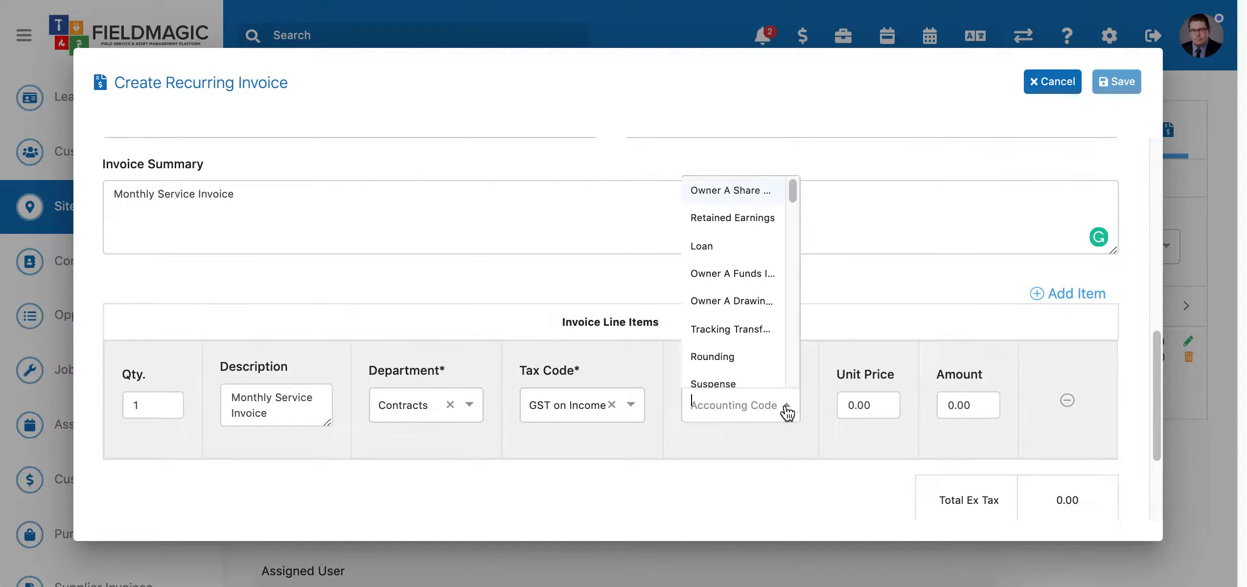
scroll(753, 329, down, 5)
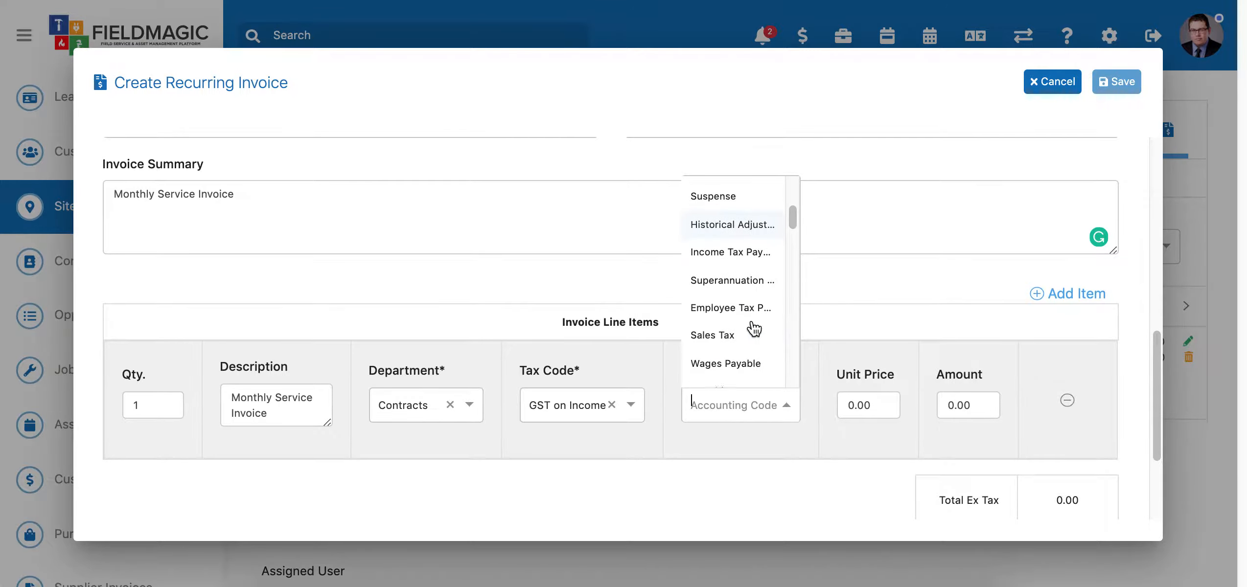
scroll(753, 329, down, 5)
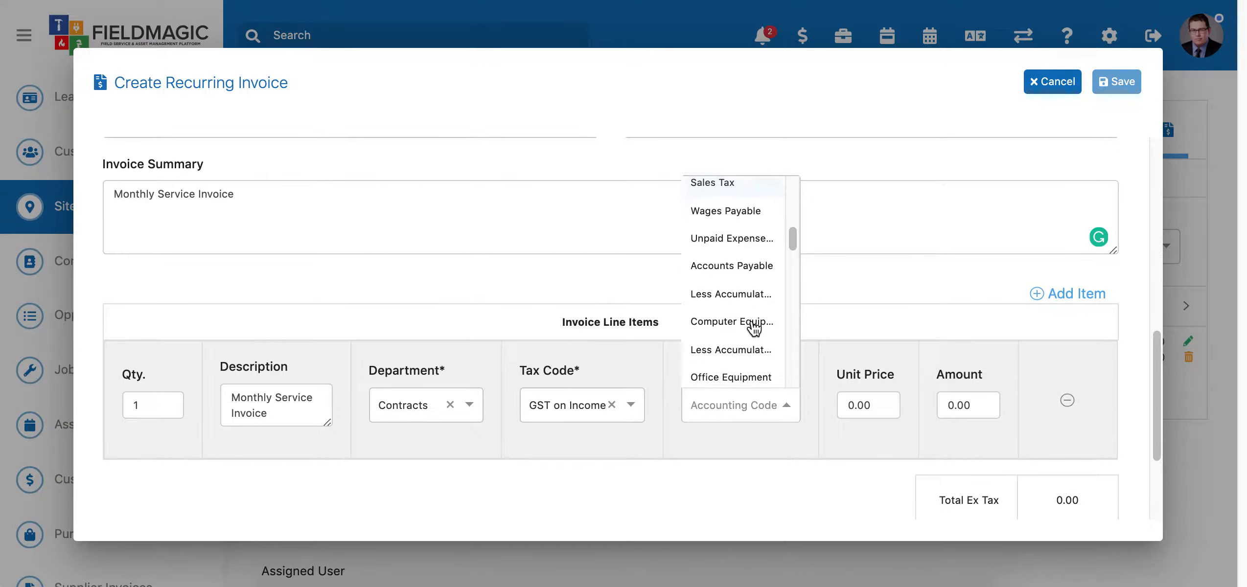
scroll(753, 329, down, 5)
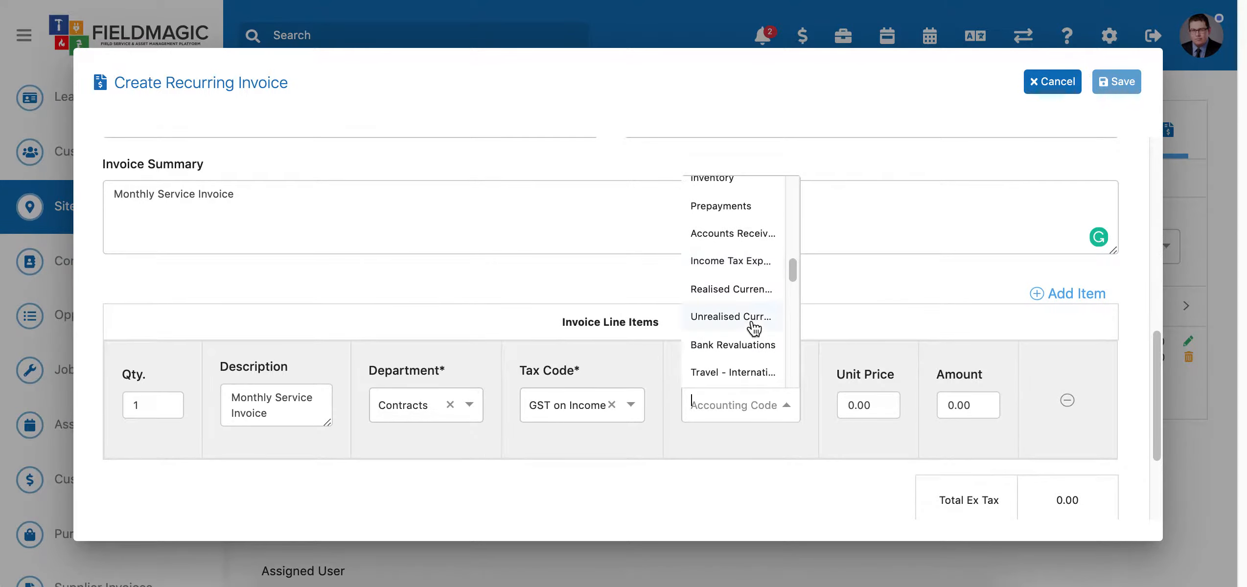
click(745, 241)
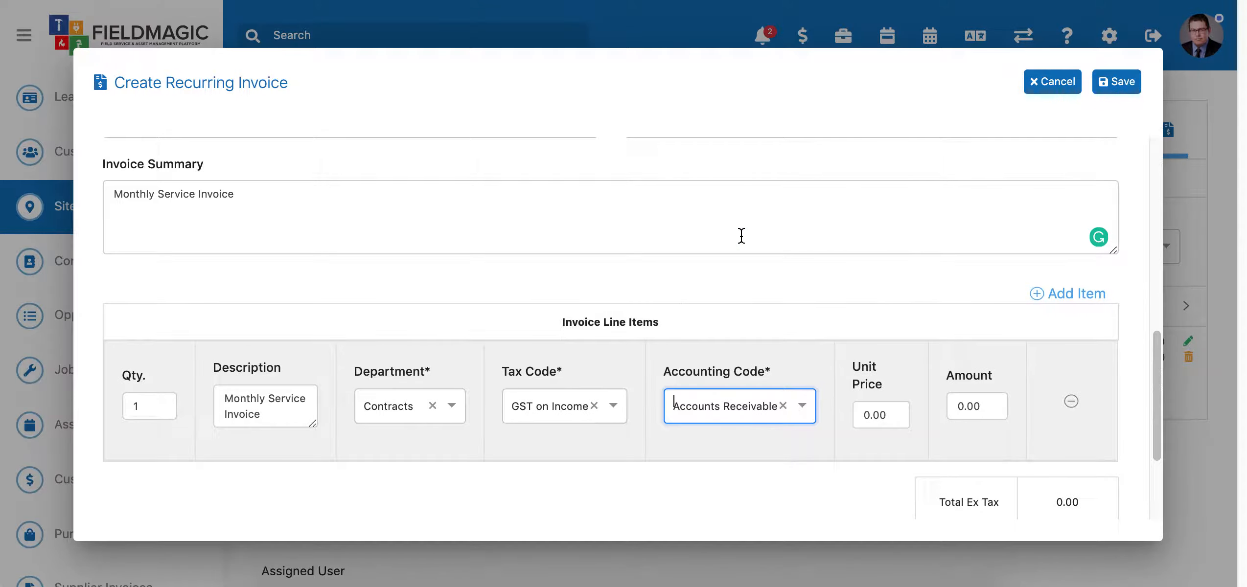
Set the line item's unit price to 120 and check the invoice totals.
scroll(889, 411, down, 1)
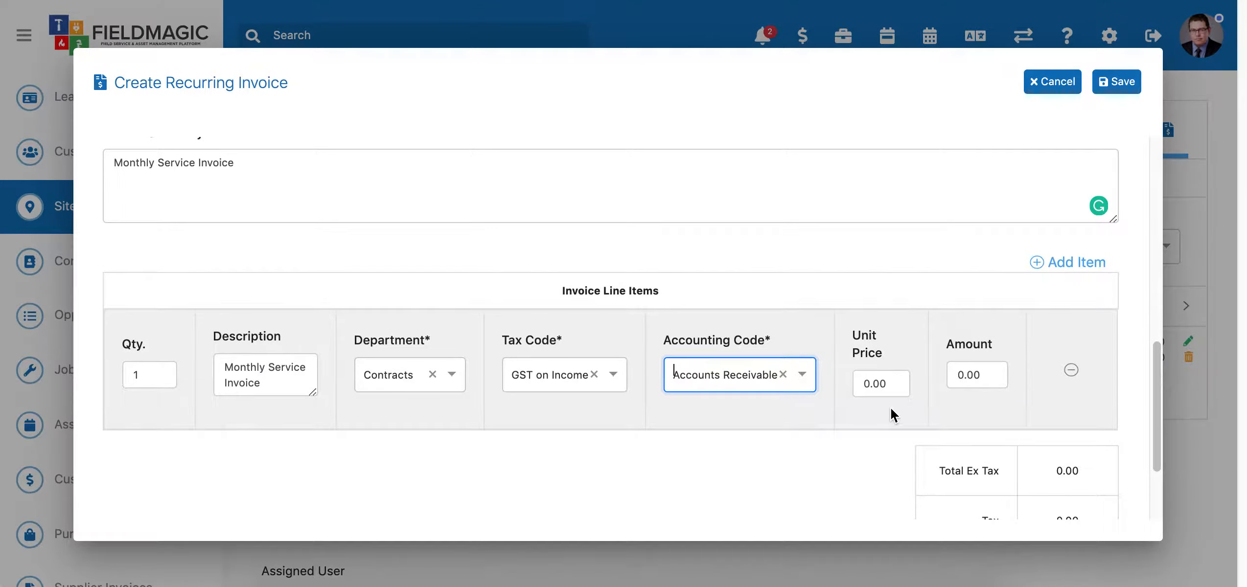
click(893, 387)
click(892, 386)
double_click(876, 385)
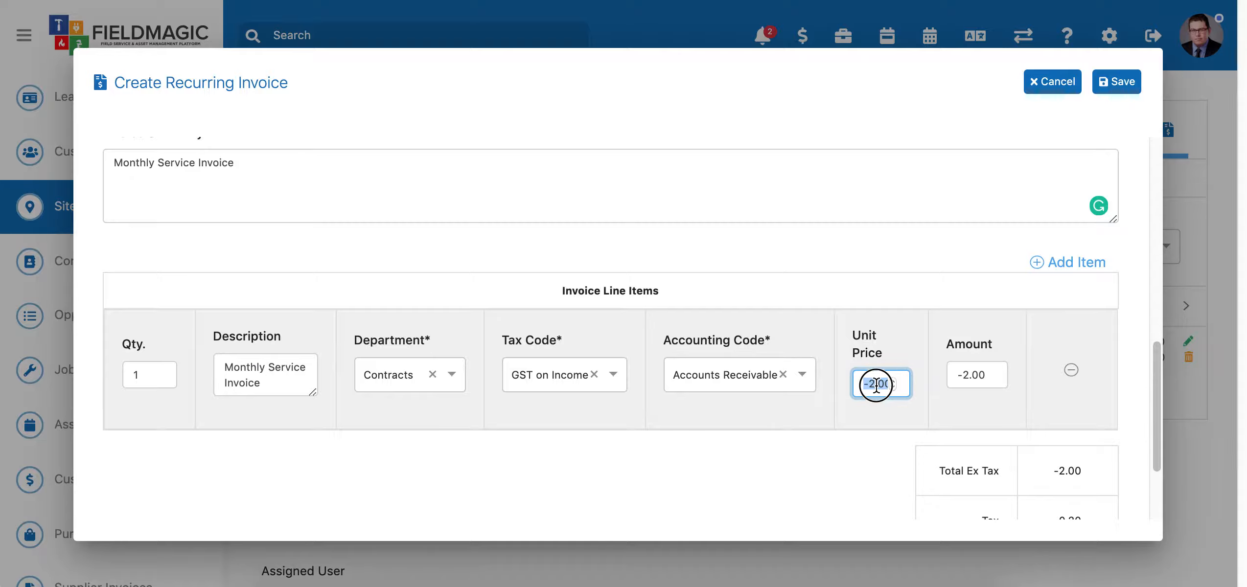
text(120)
click(964, 380)
scroll(963, 380, down, 3)
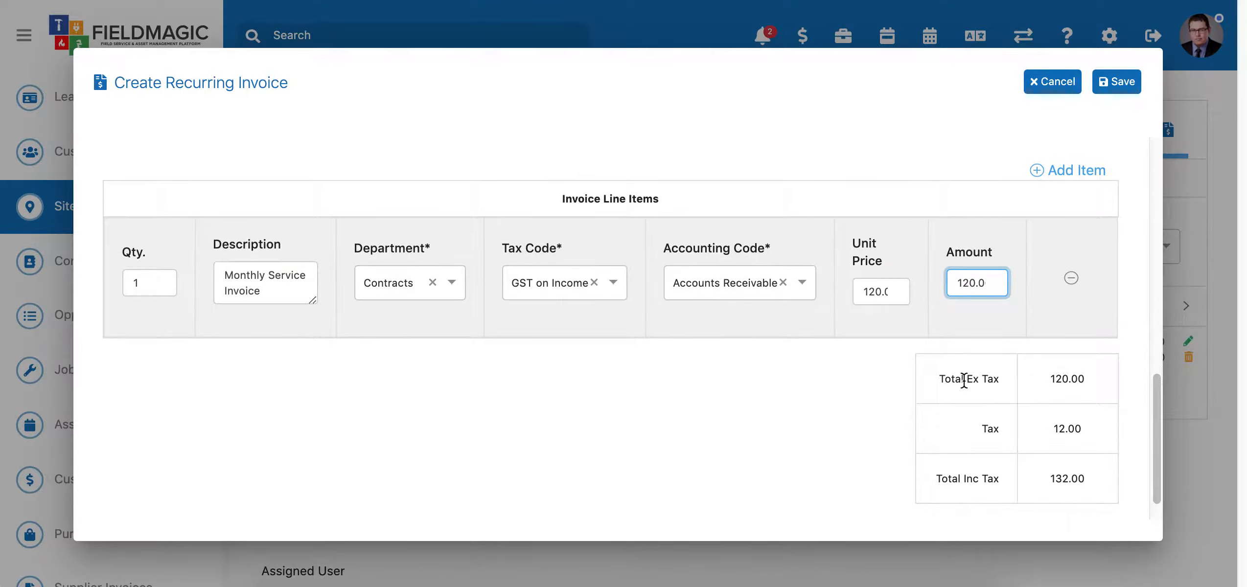
Review the recurring invoice's contact and period choices, keeping the Monthly period, and save the recurring invoice.
scroll(963, 379, up, 10)
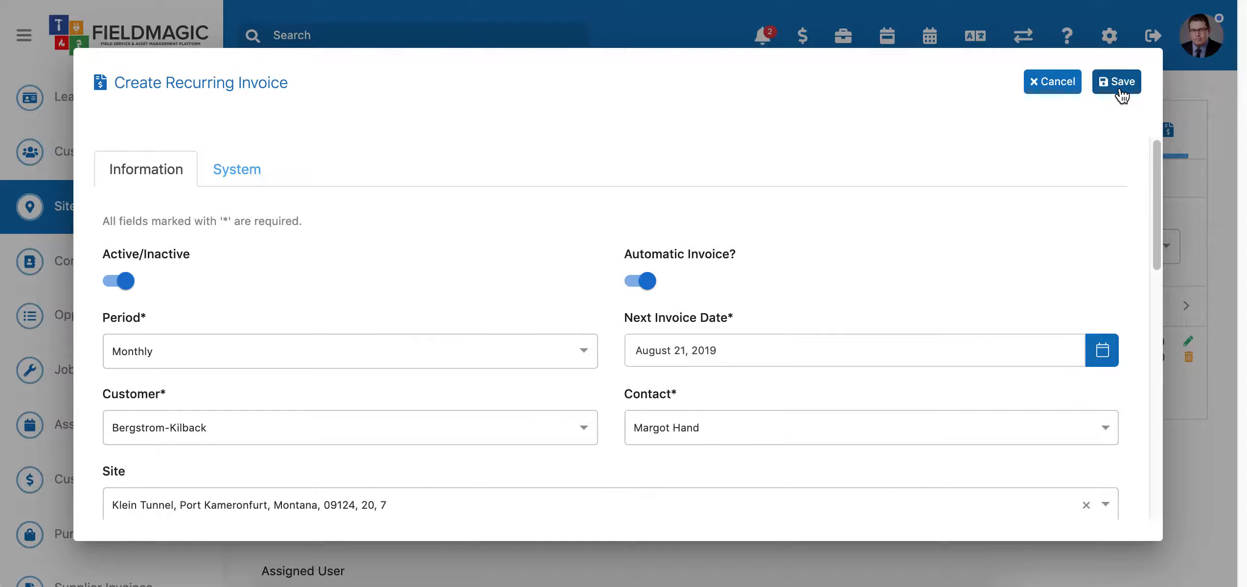
click(969, 428)
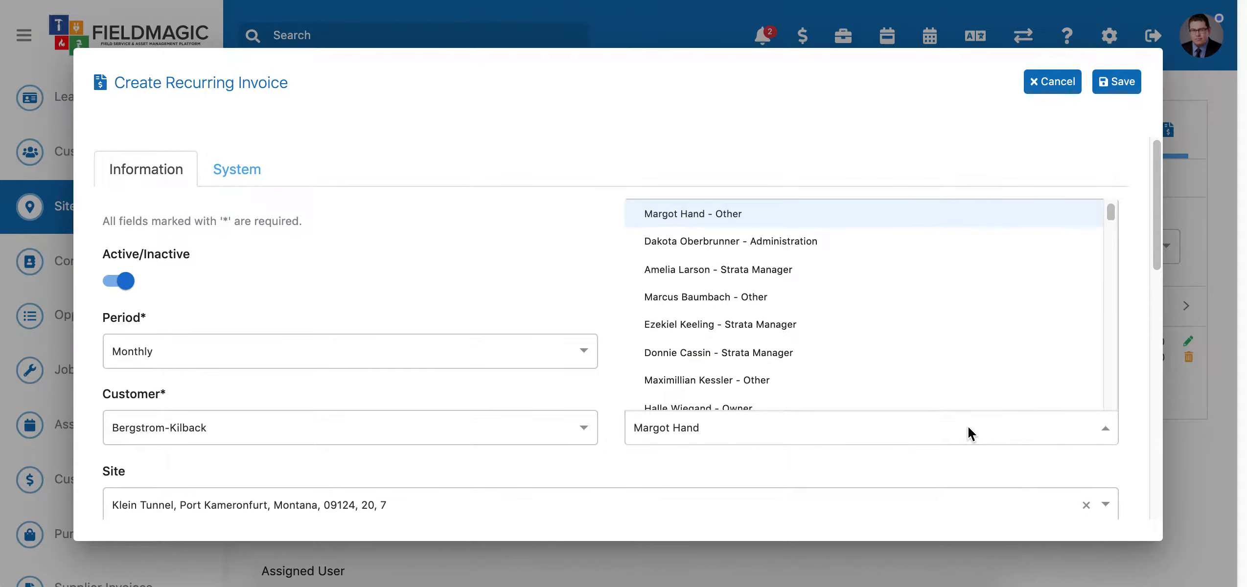
click(849, 440)
click(592, 363)
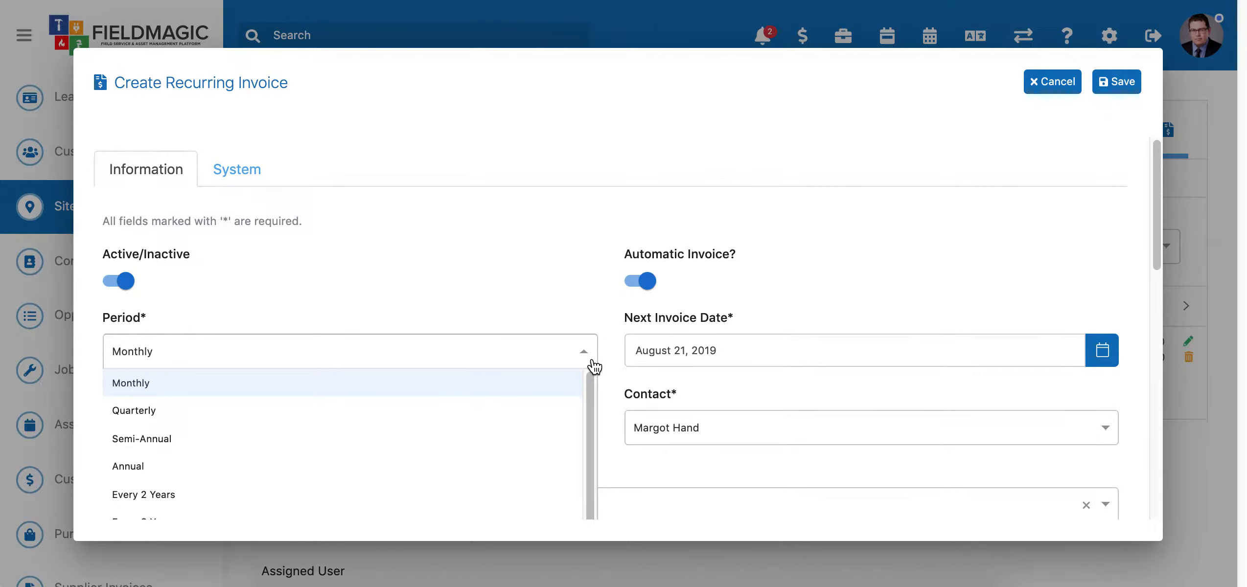
click(594, 366)
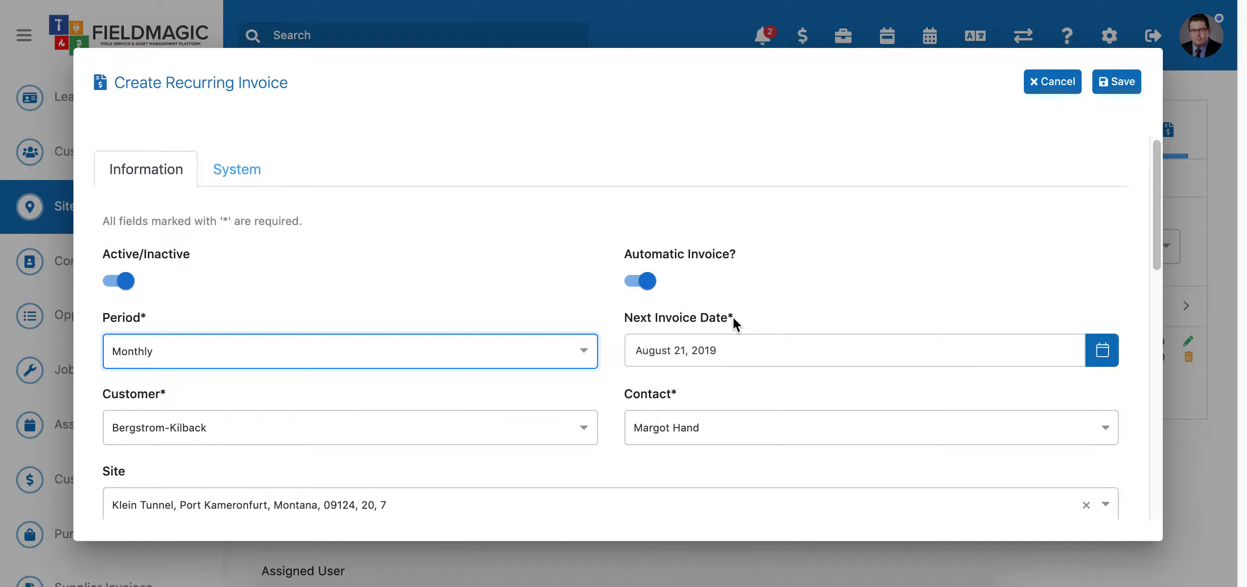
click(1121, 84)
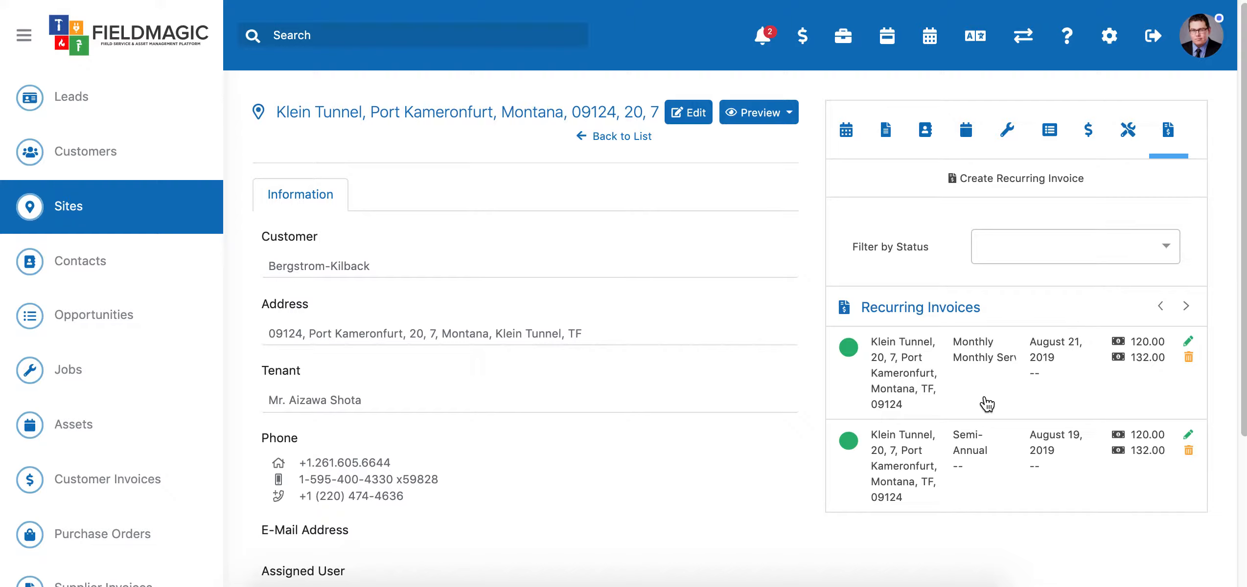
Open the Generate Scheduled Invoices page and filter the list to a next invoice date of Next Month.
click(803, 40)
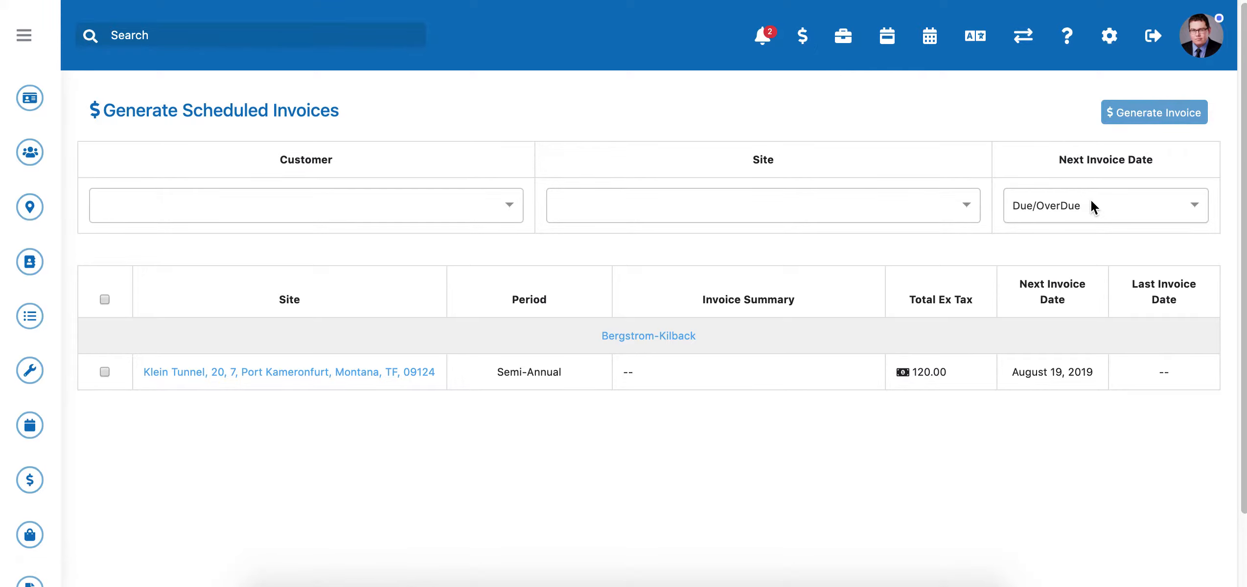
click(1059, 205)
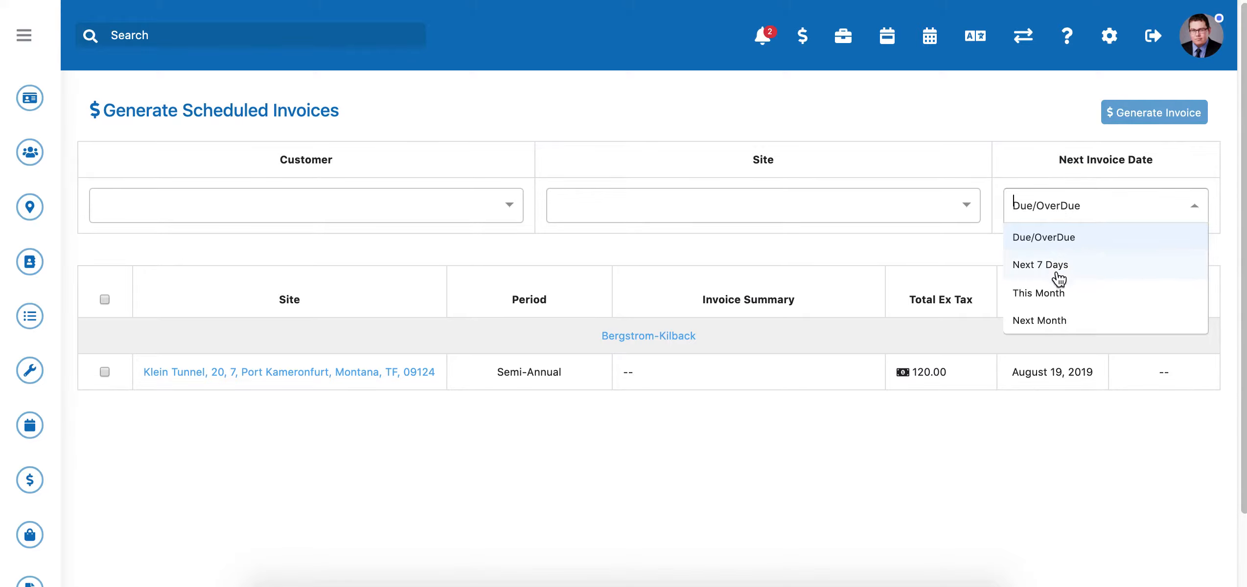
click(1052, 321)
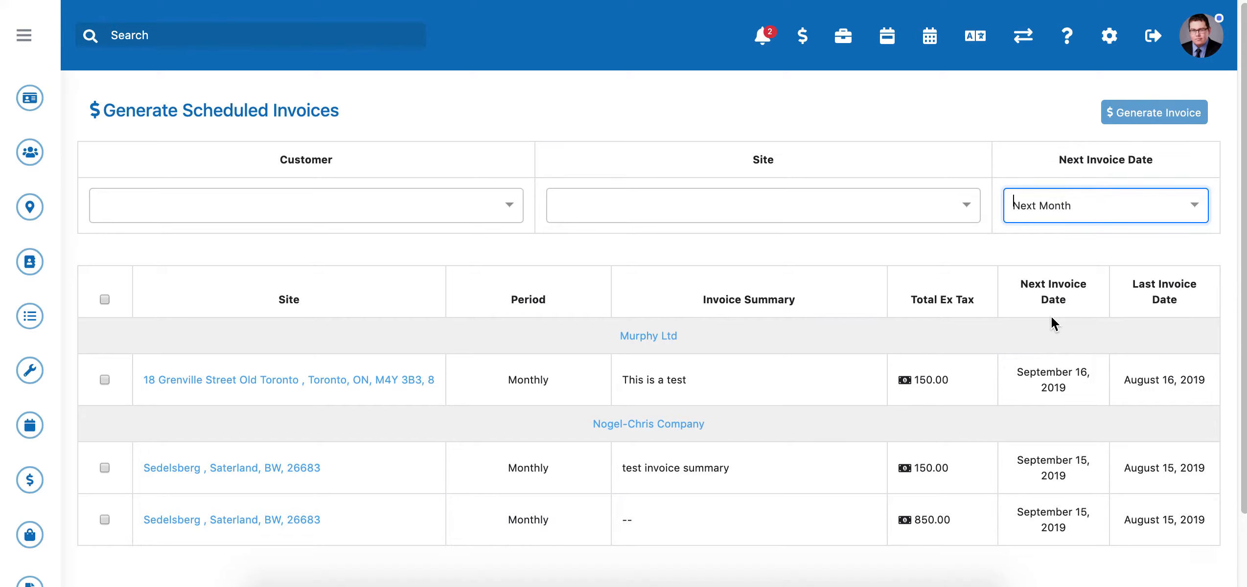
Select all listed scheduled invoices for generation and open the choices of the customer filter.
scroll(1050, 314, down, 2)
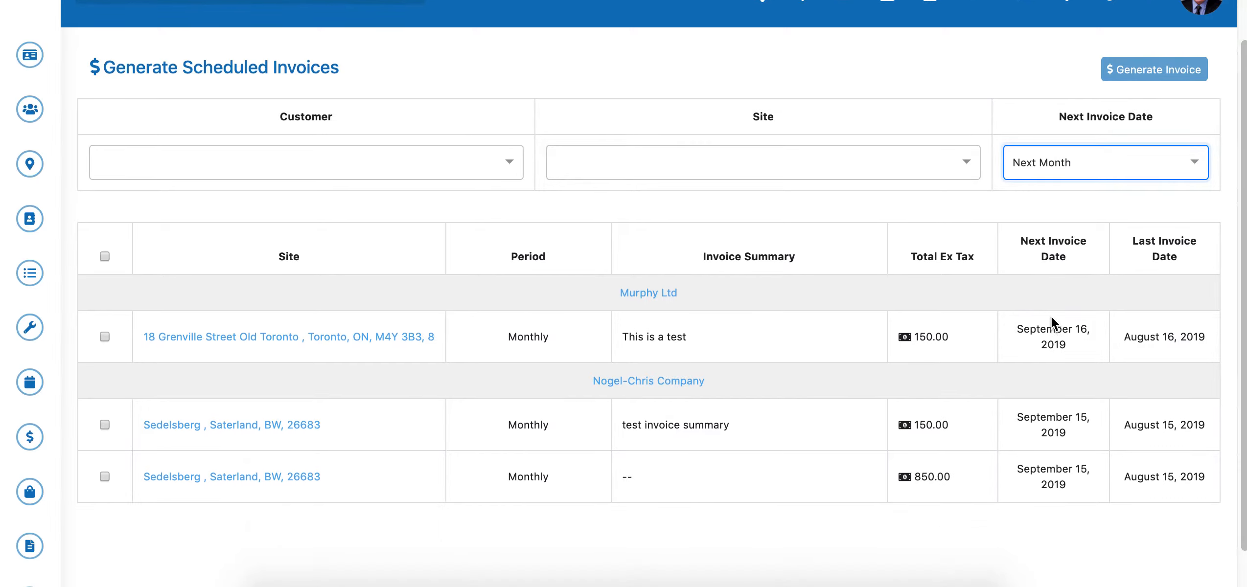
click(105, 256)
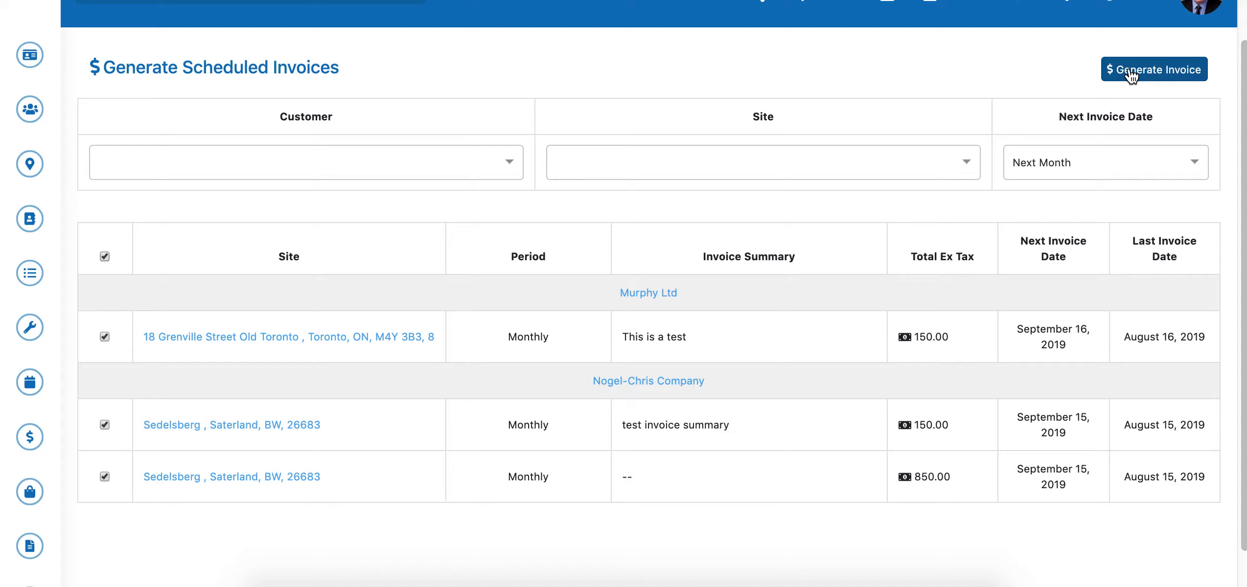
scroll(859, 237, up, 1)
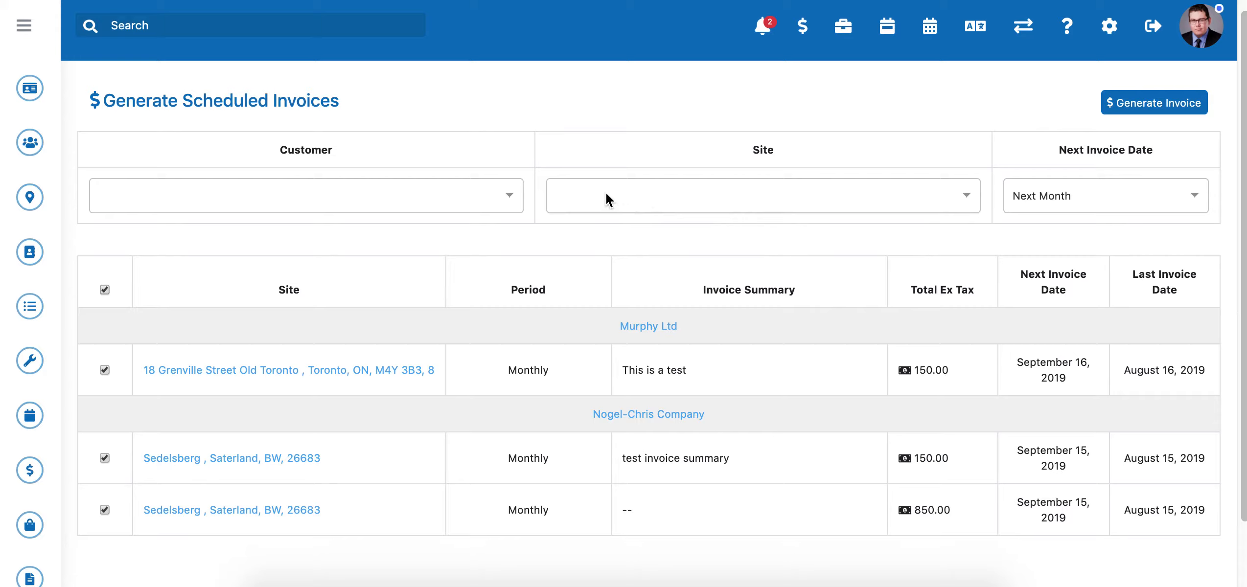
click(506, 201)
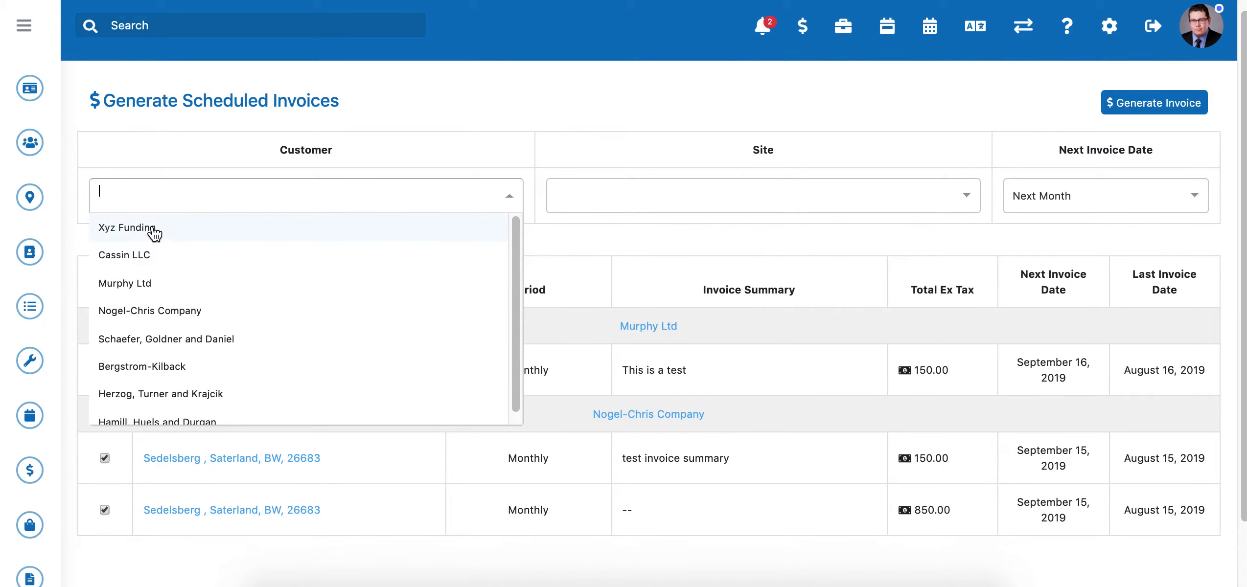